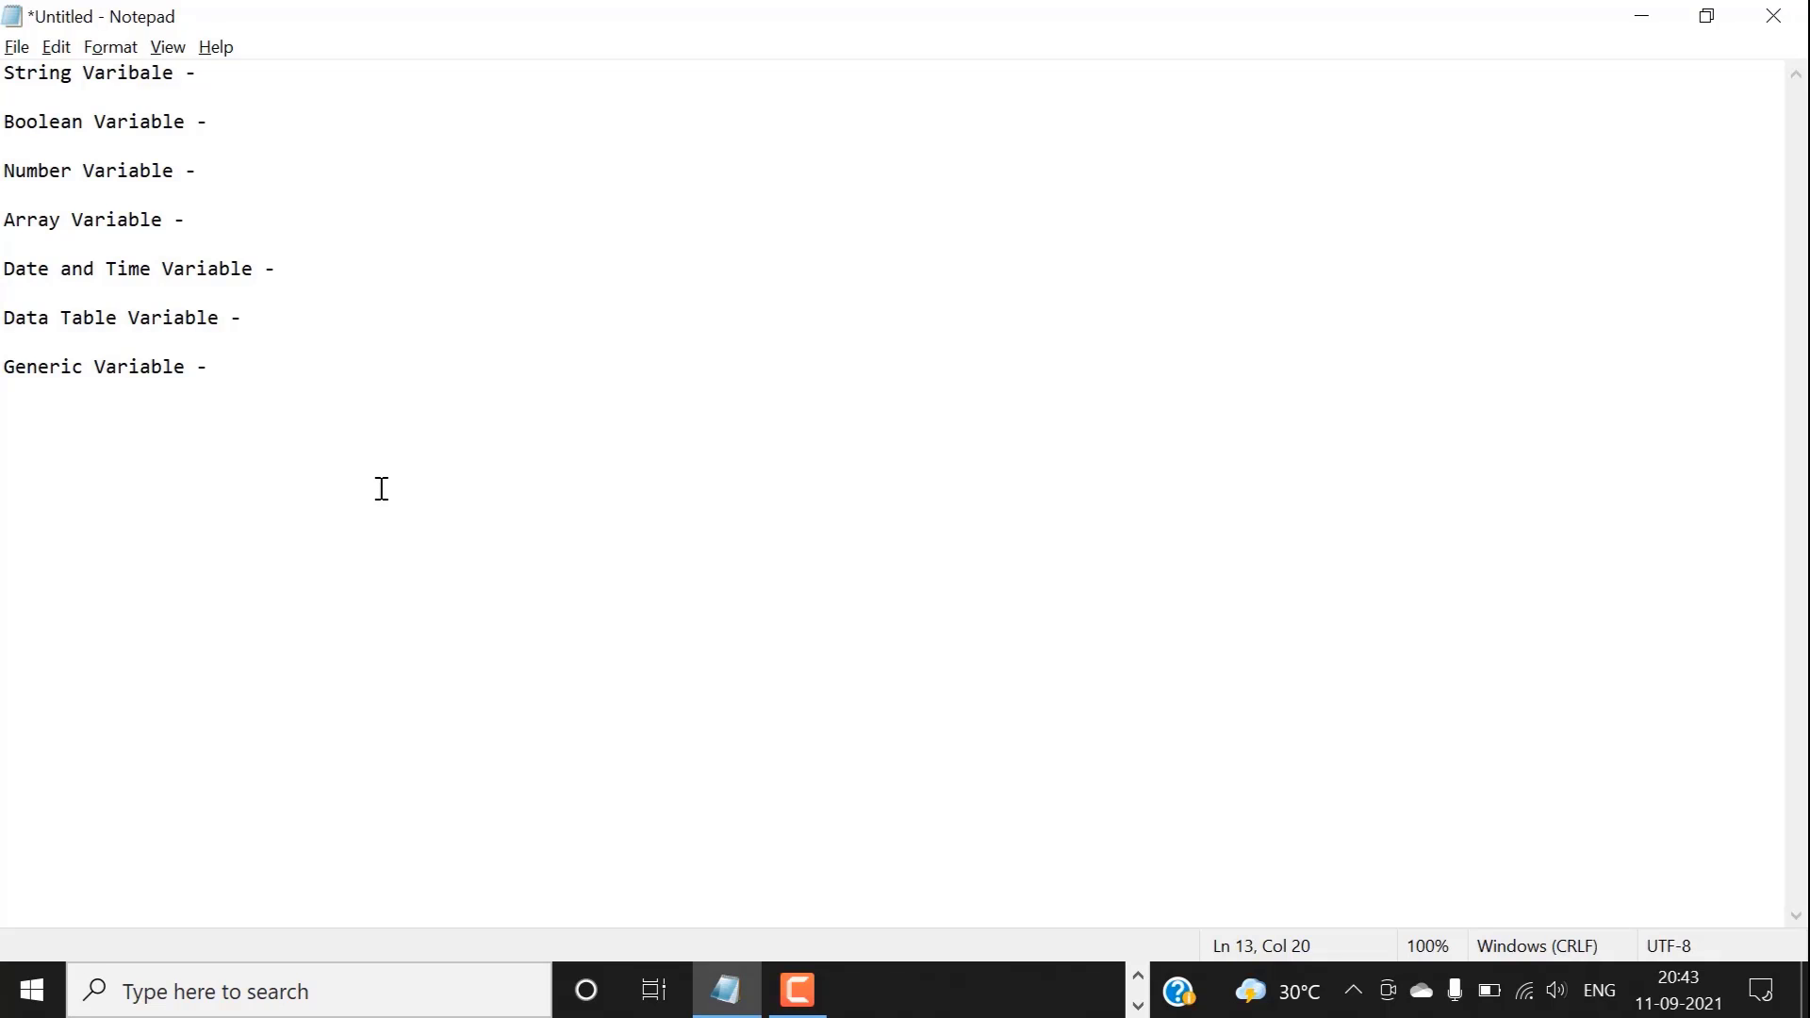
# Add the example values 'True, False' after the dash on the Boolean Variable line.
pyautogui.click(275, 71)
pyautogui.moveTo(211, 121); pyautogui.dragTo(12, 127)
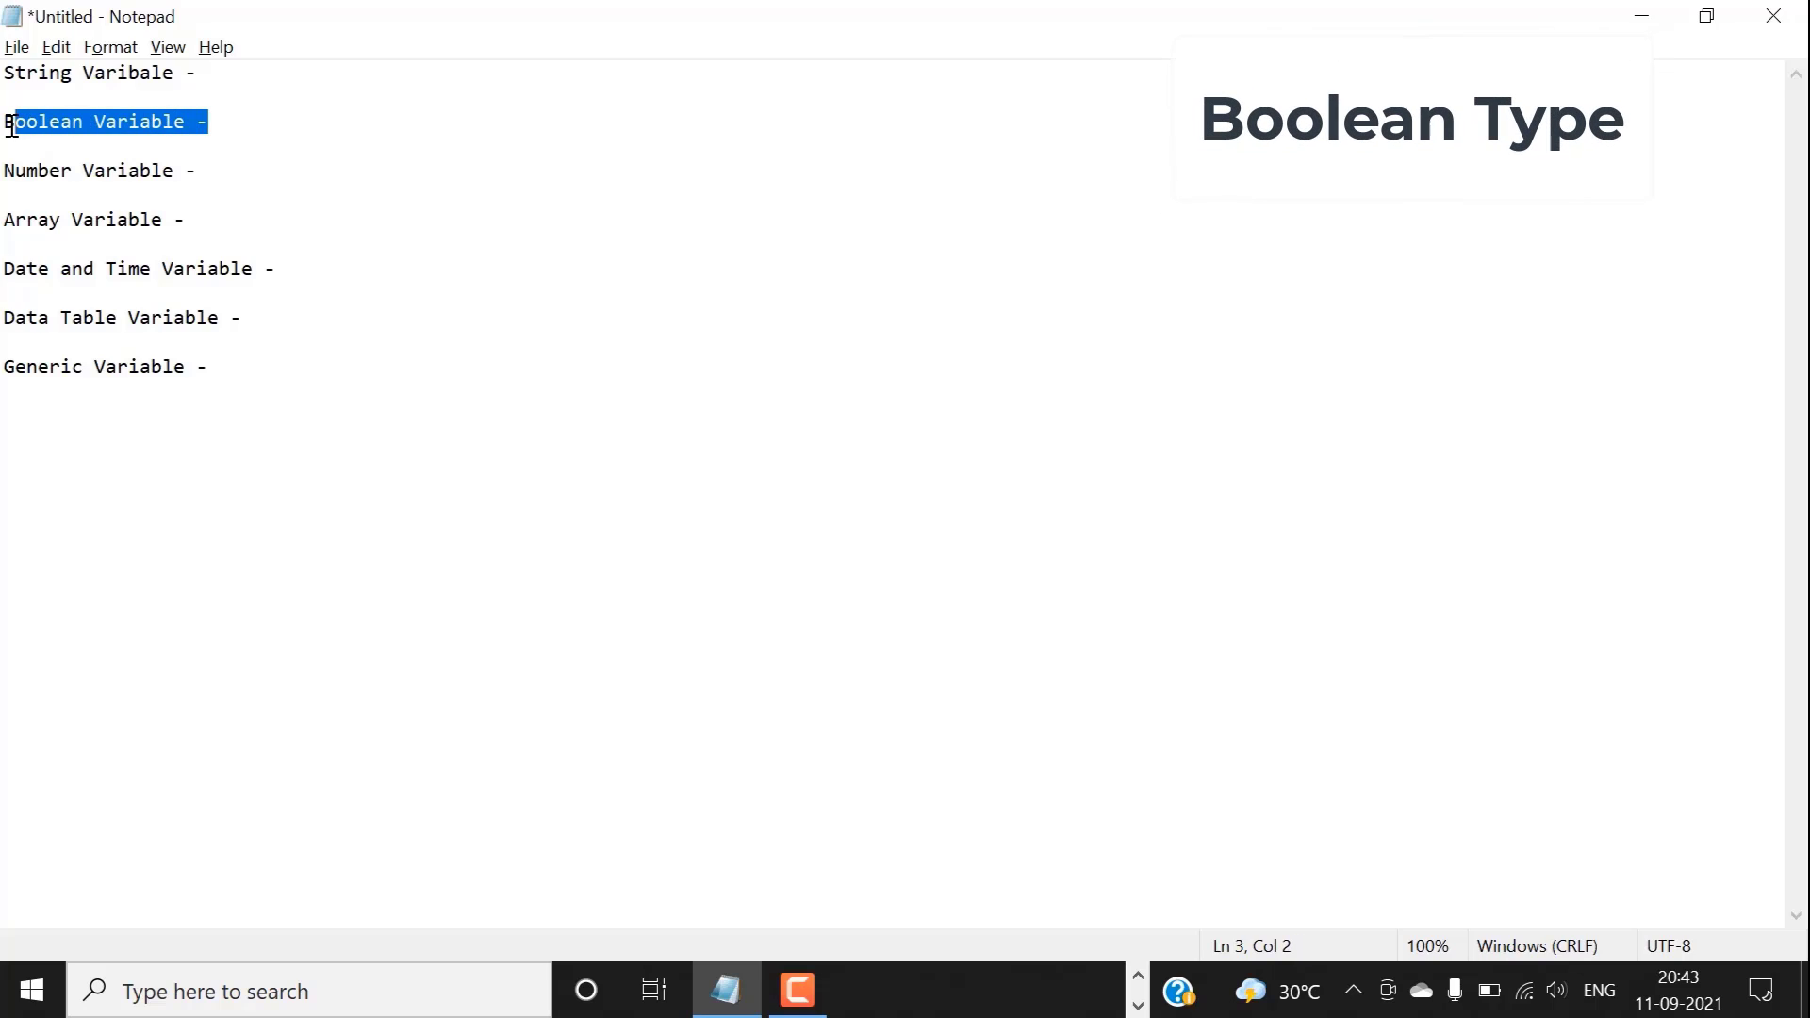
pyautogui.click(239, 120)
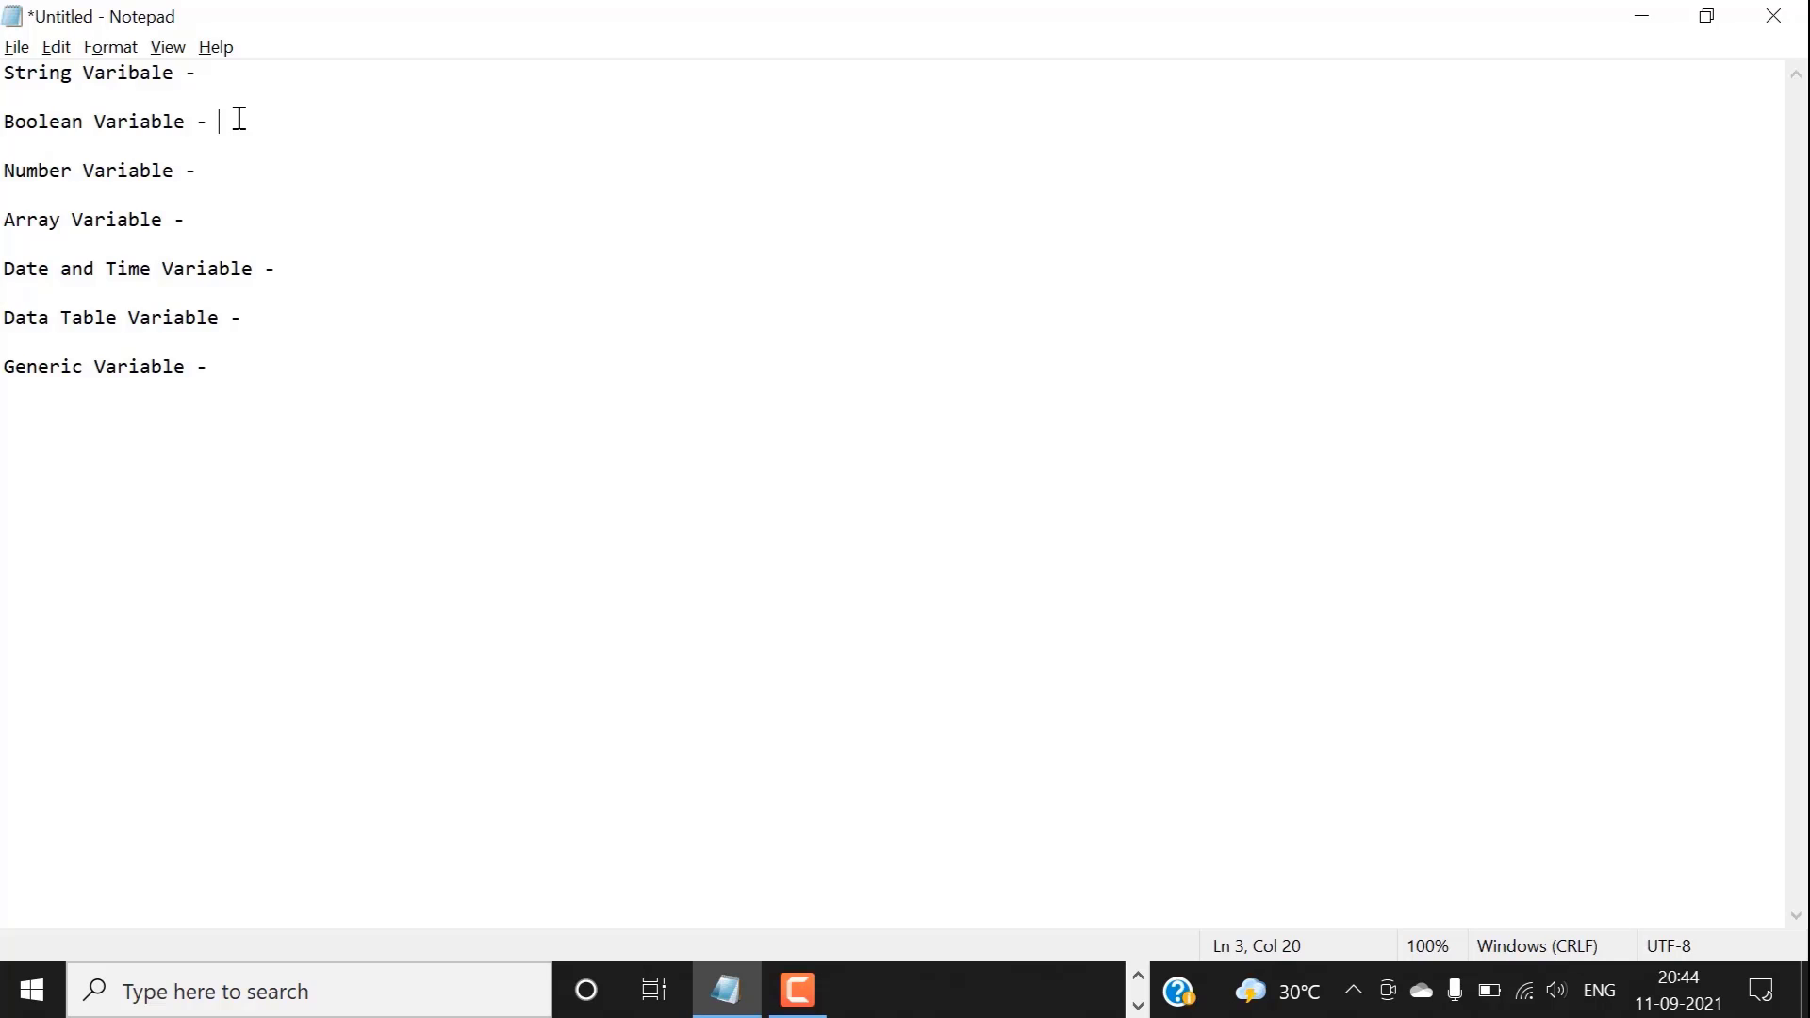
pyautogui.write('True')
pyautogui.write(', Fal')
pyautogui.write('se')
pyautogui.click(253, 167)
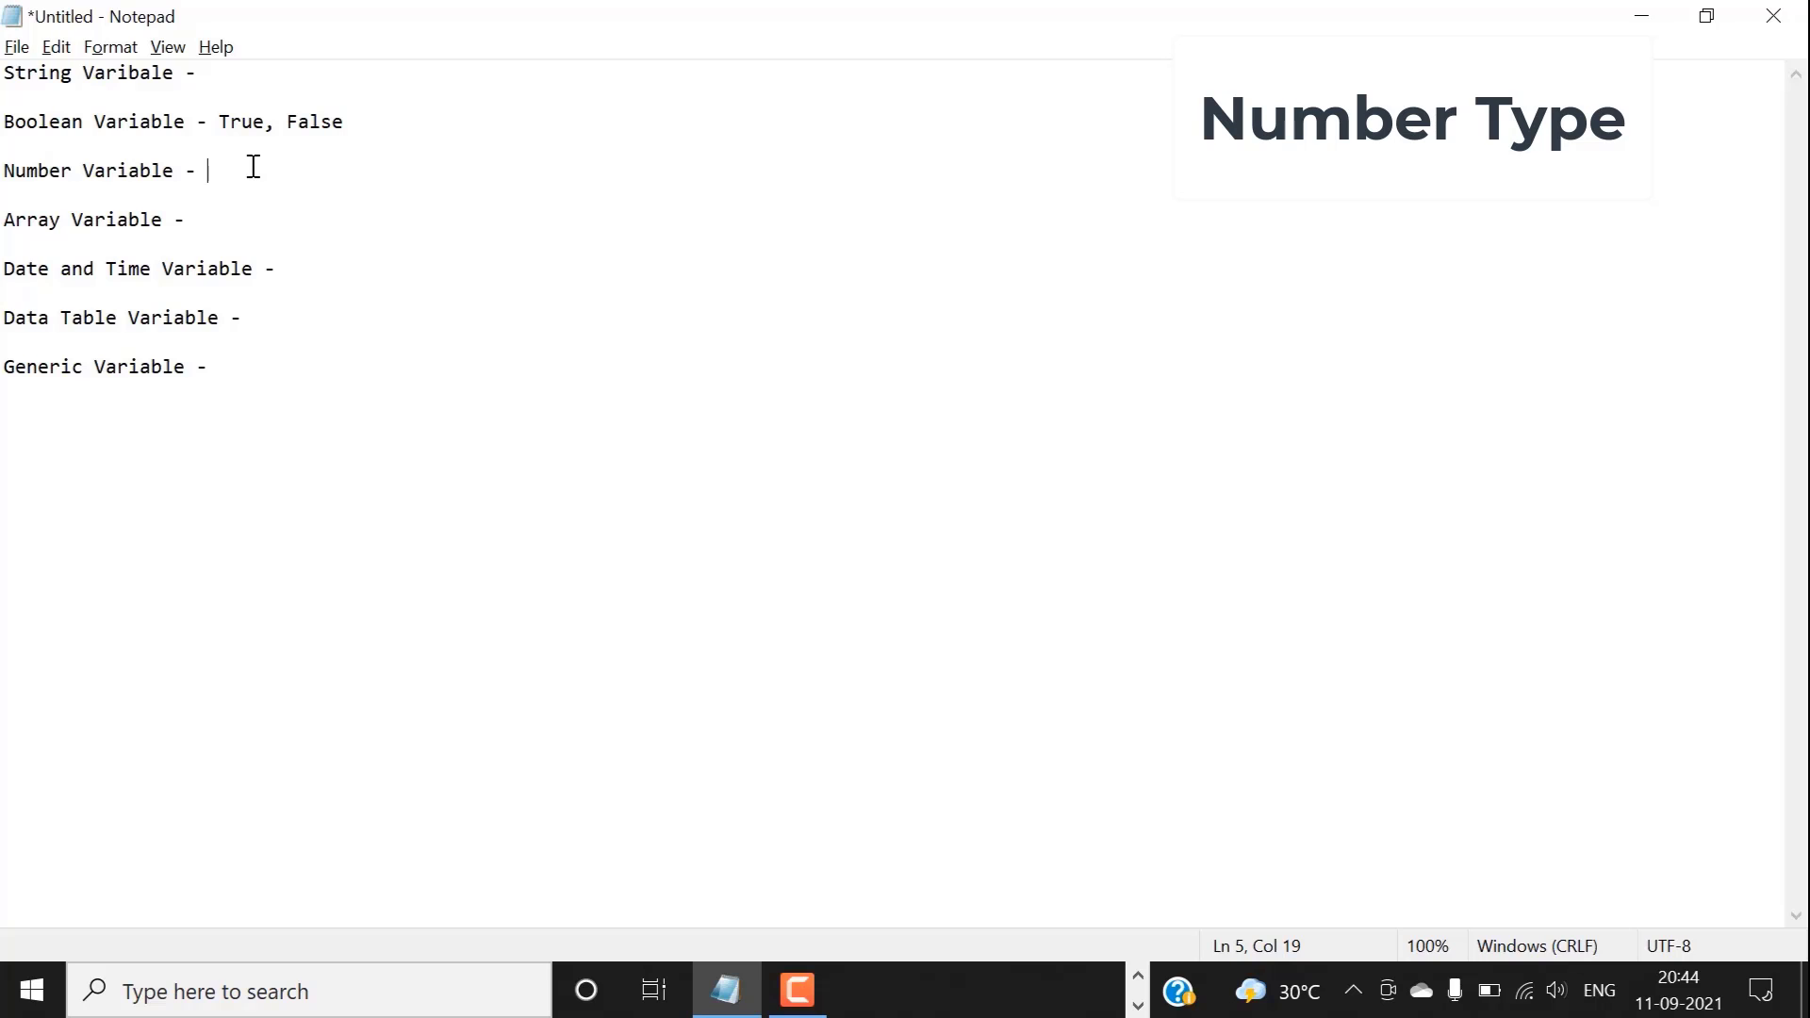
pyautogui.write('1')
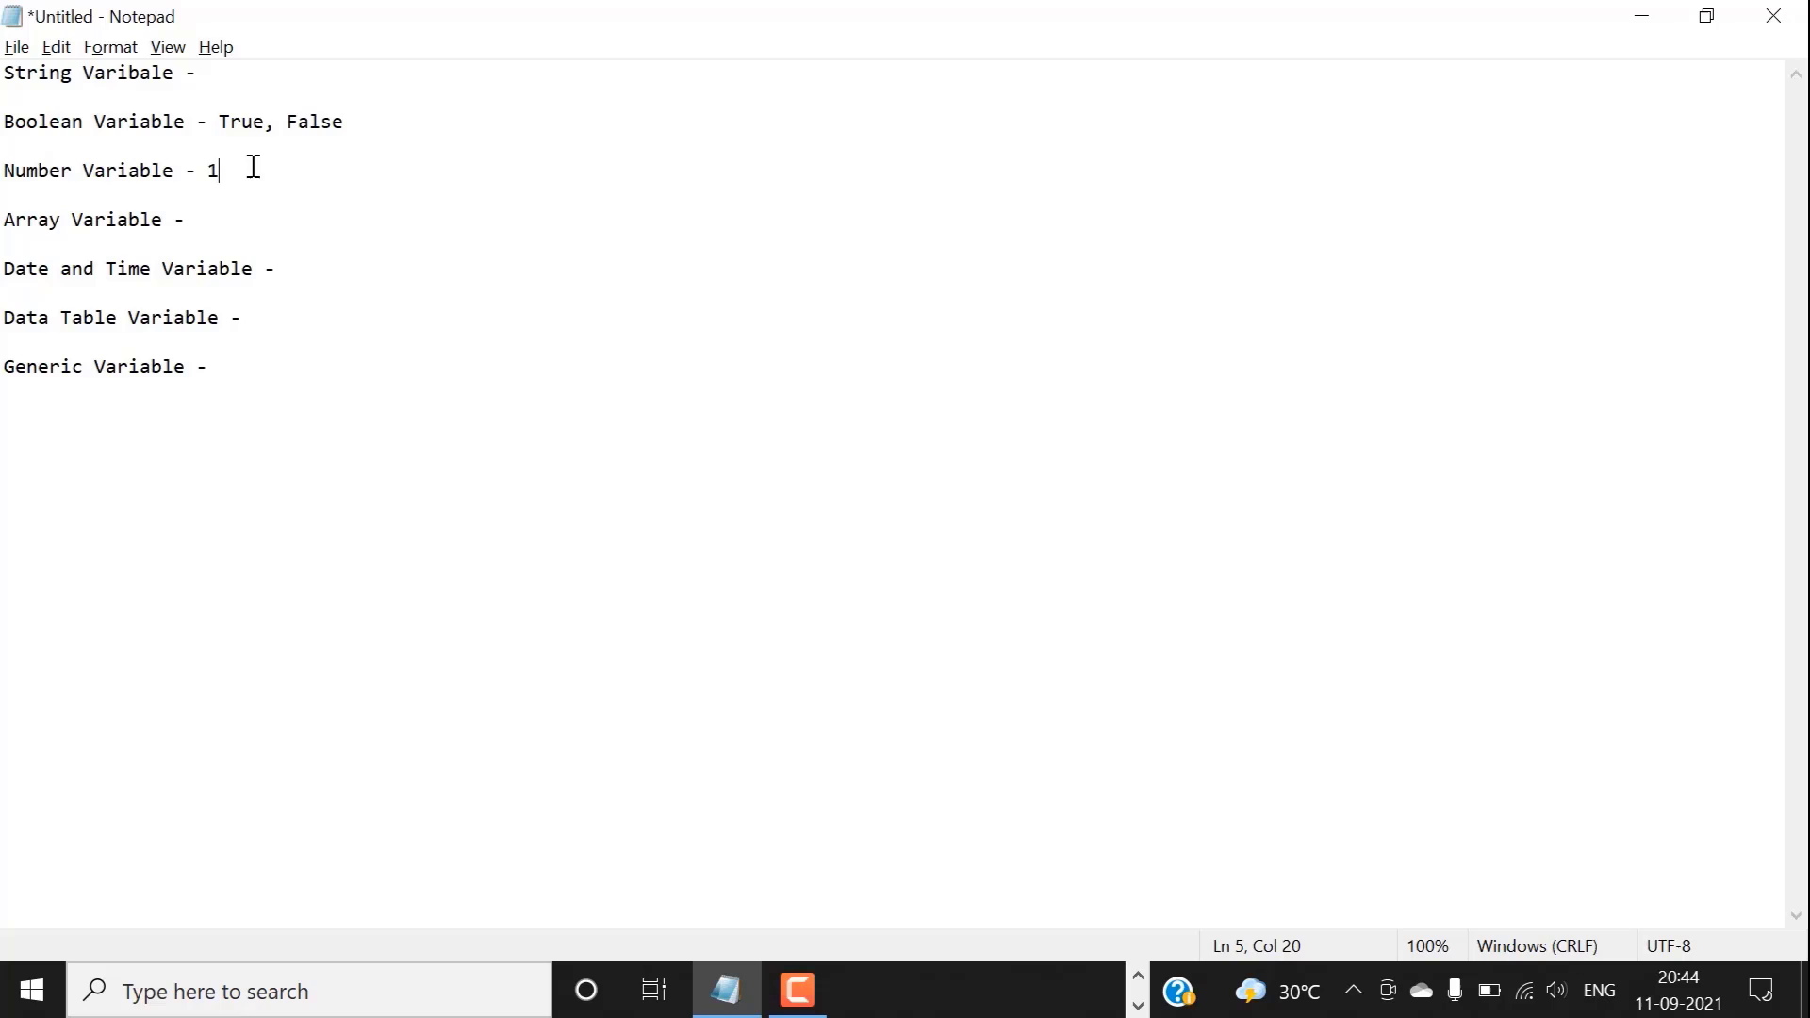
pyautogui.write(', ')
pyautogui.write('2, ')
pyautogui.write('3')
pyautogui.press('BackSpace')
pyautogui.press('BackSpace')
pyautogui.press('BackSpace')
pyautogui.press('BackSpace')
pyautogui.press('BackSpace')
pyautogui.press('BackSpace')
pyautogui.press('BackSpace')
# Enter '{10,20,30}' in braces on the Array Variable line and highlight it.
pyautogui.click(238, 221)
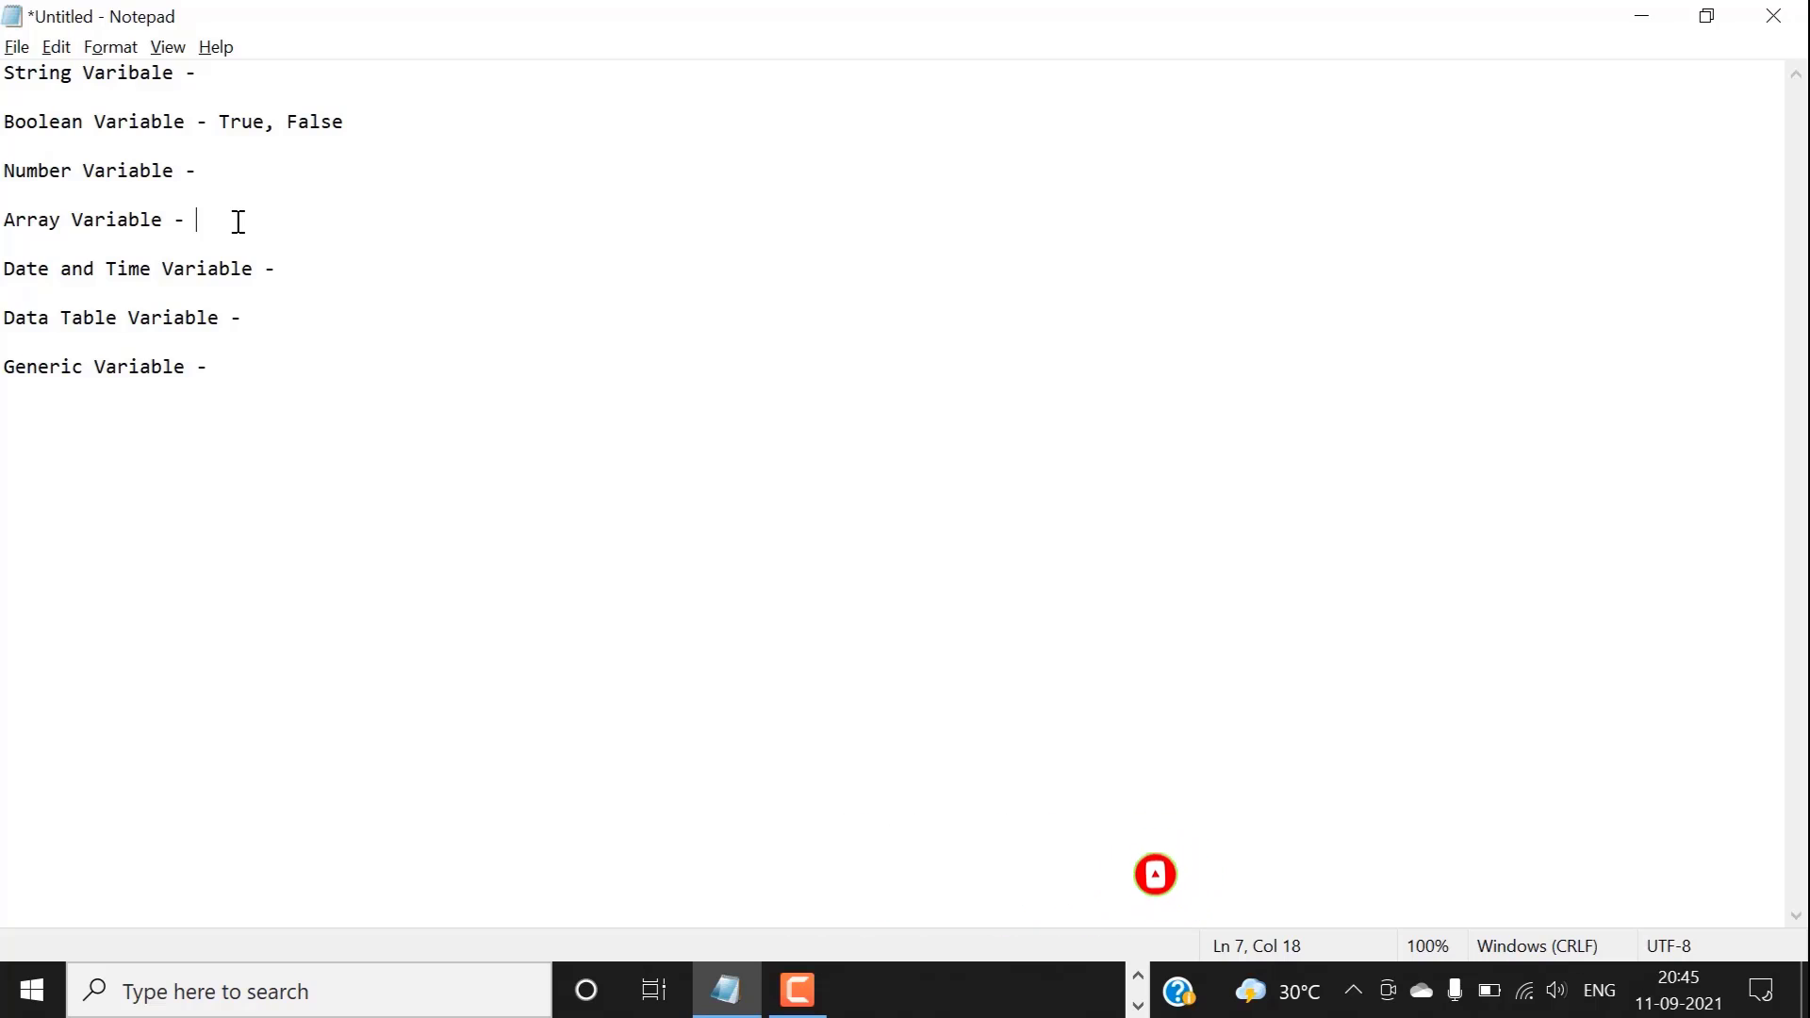
pyautogui.write('{}')
pyautogui.press('Left')
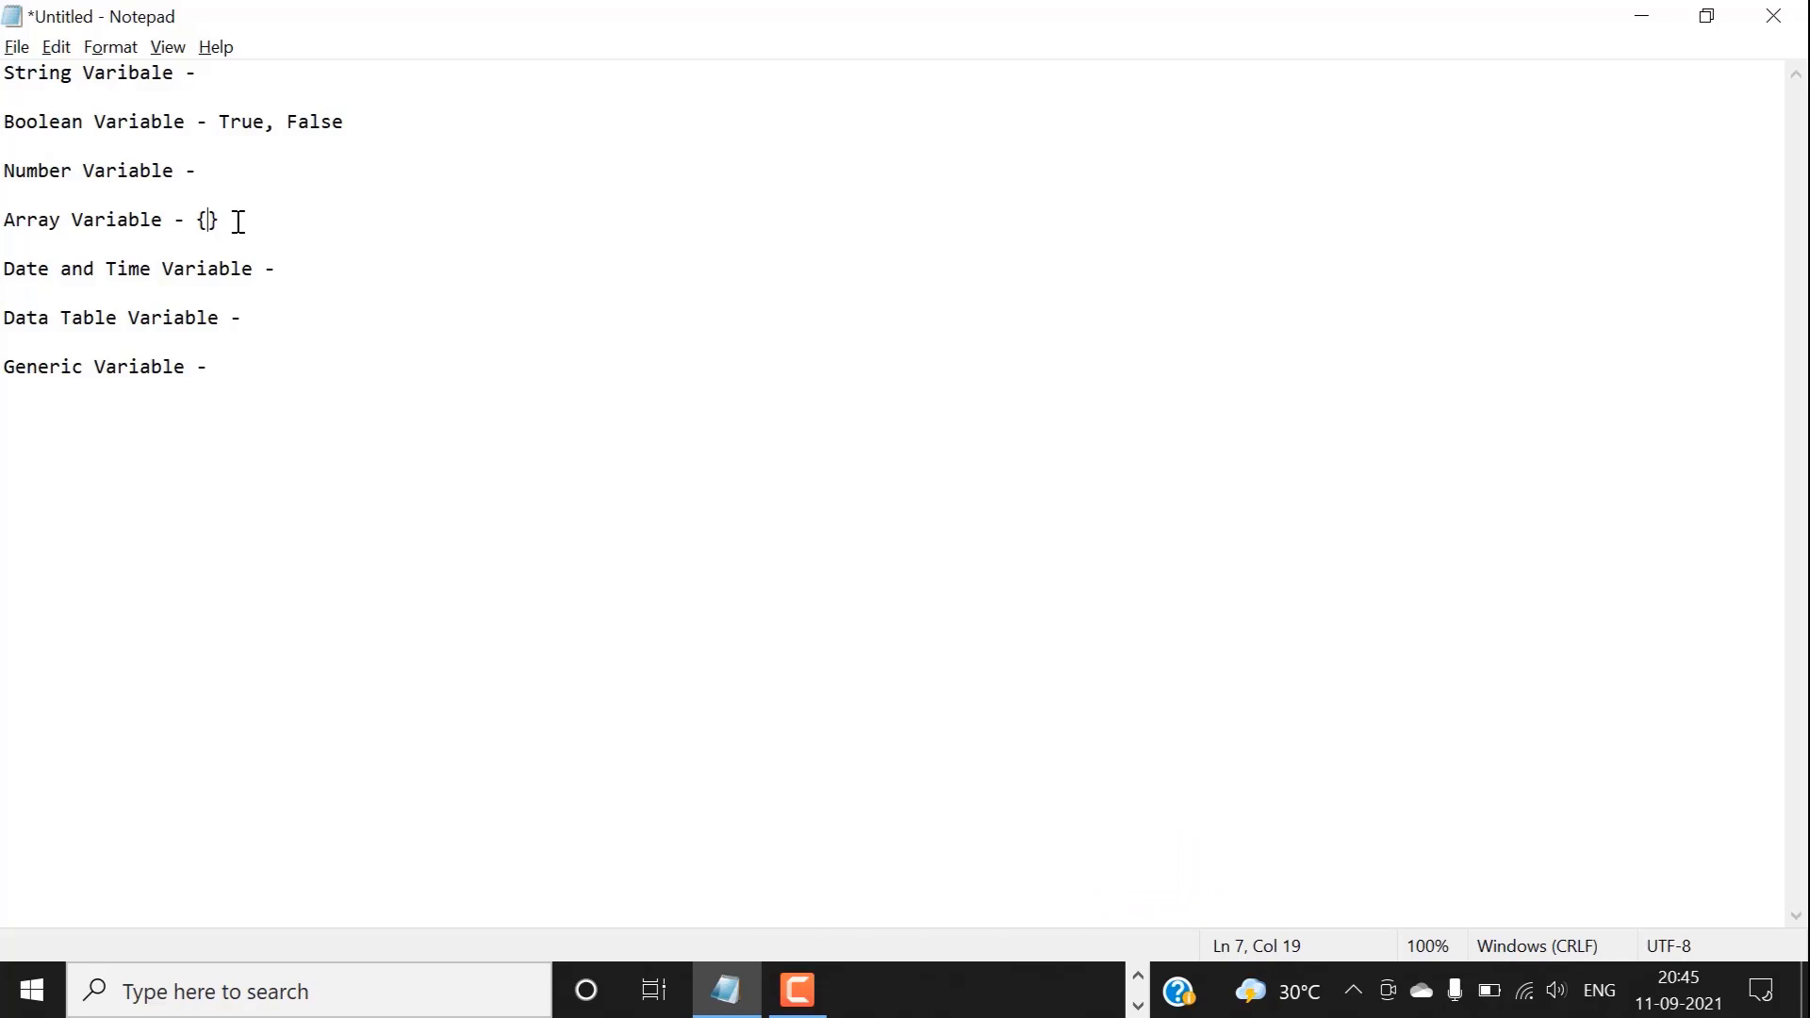
pyautogui.write('10,20')
pyautogui.write(',30')
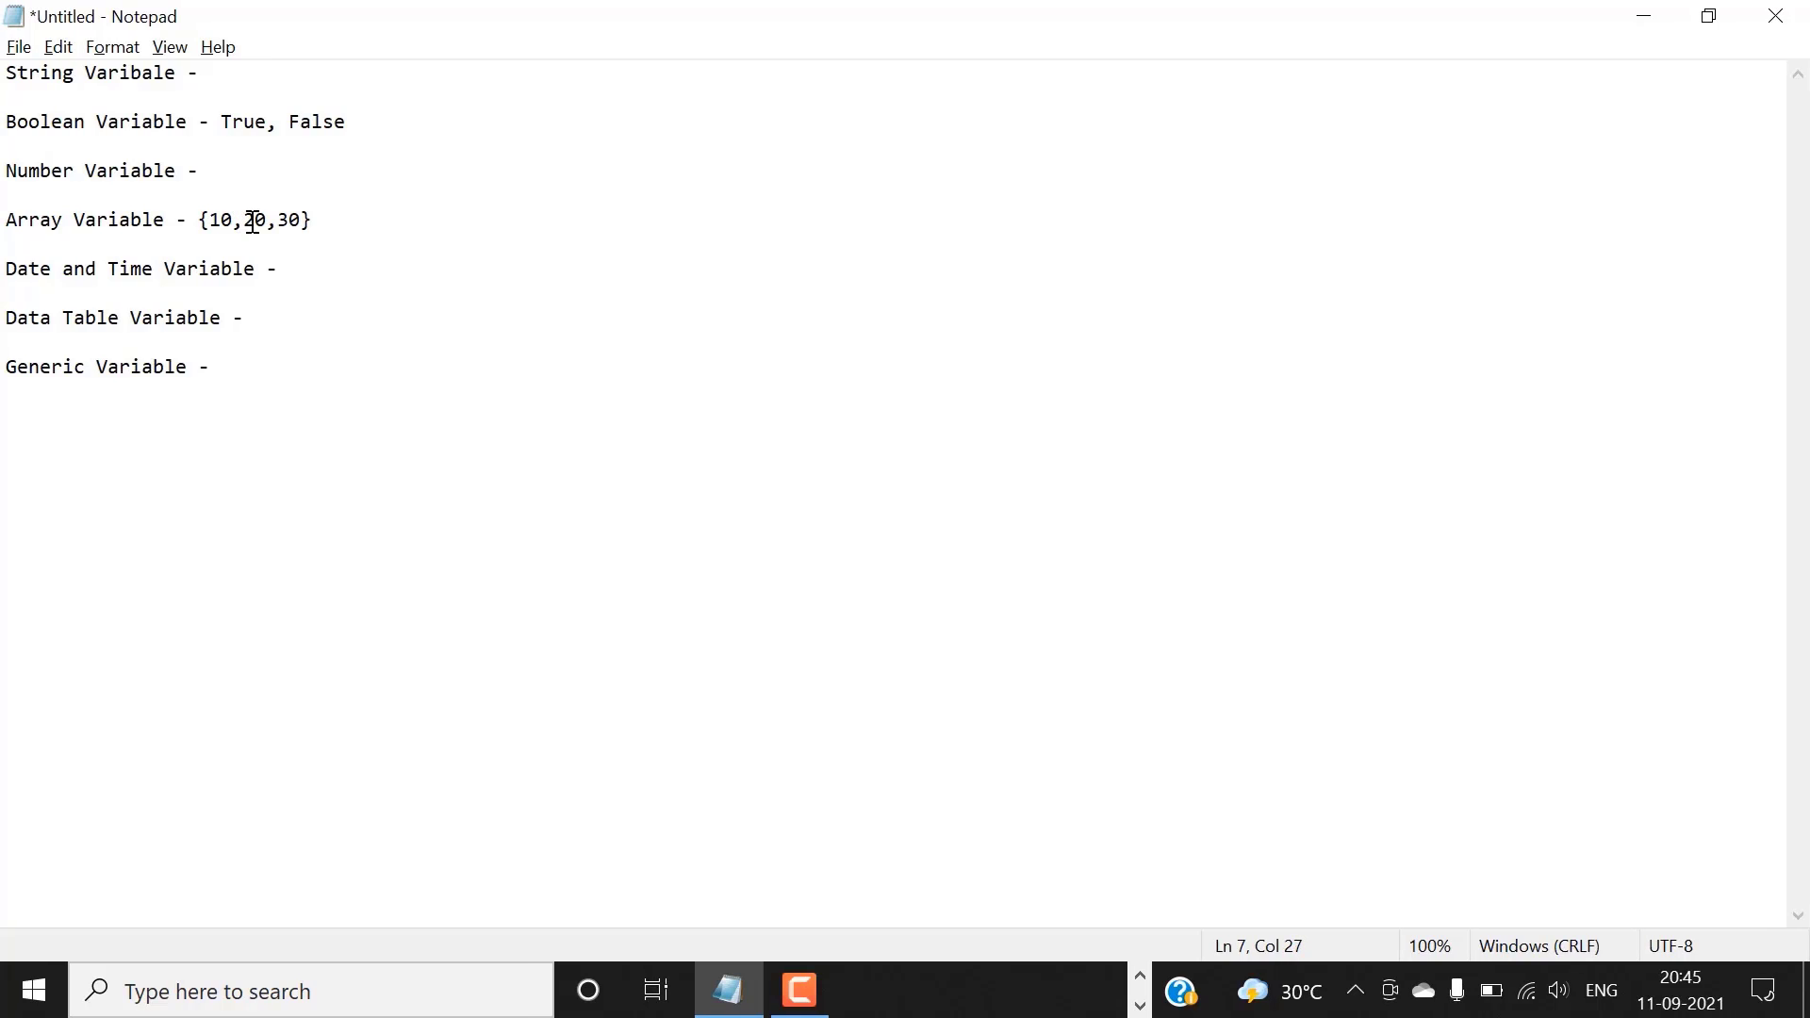
pyautogui.moveTo(328, 228); pyautogui.dragTo(206, 226)
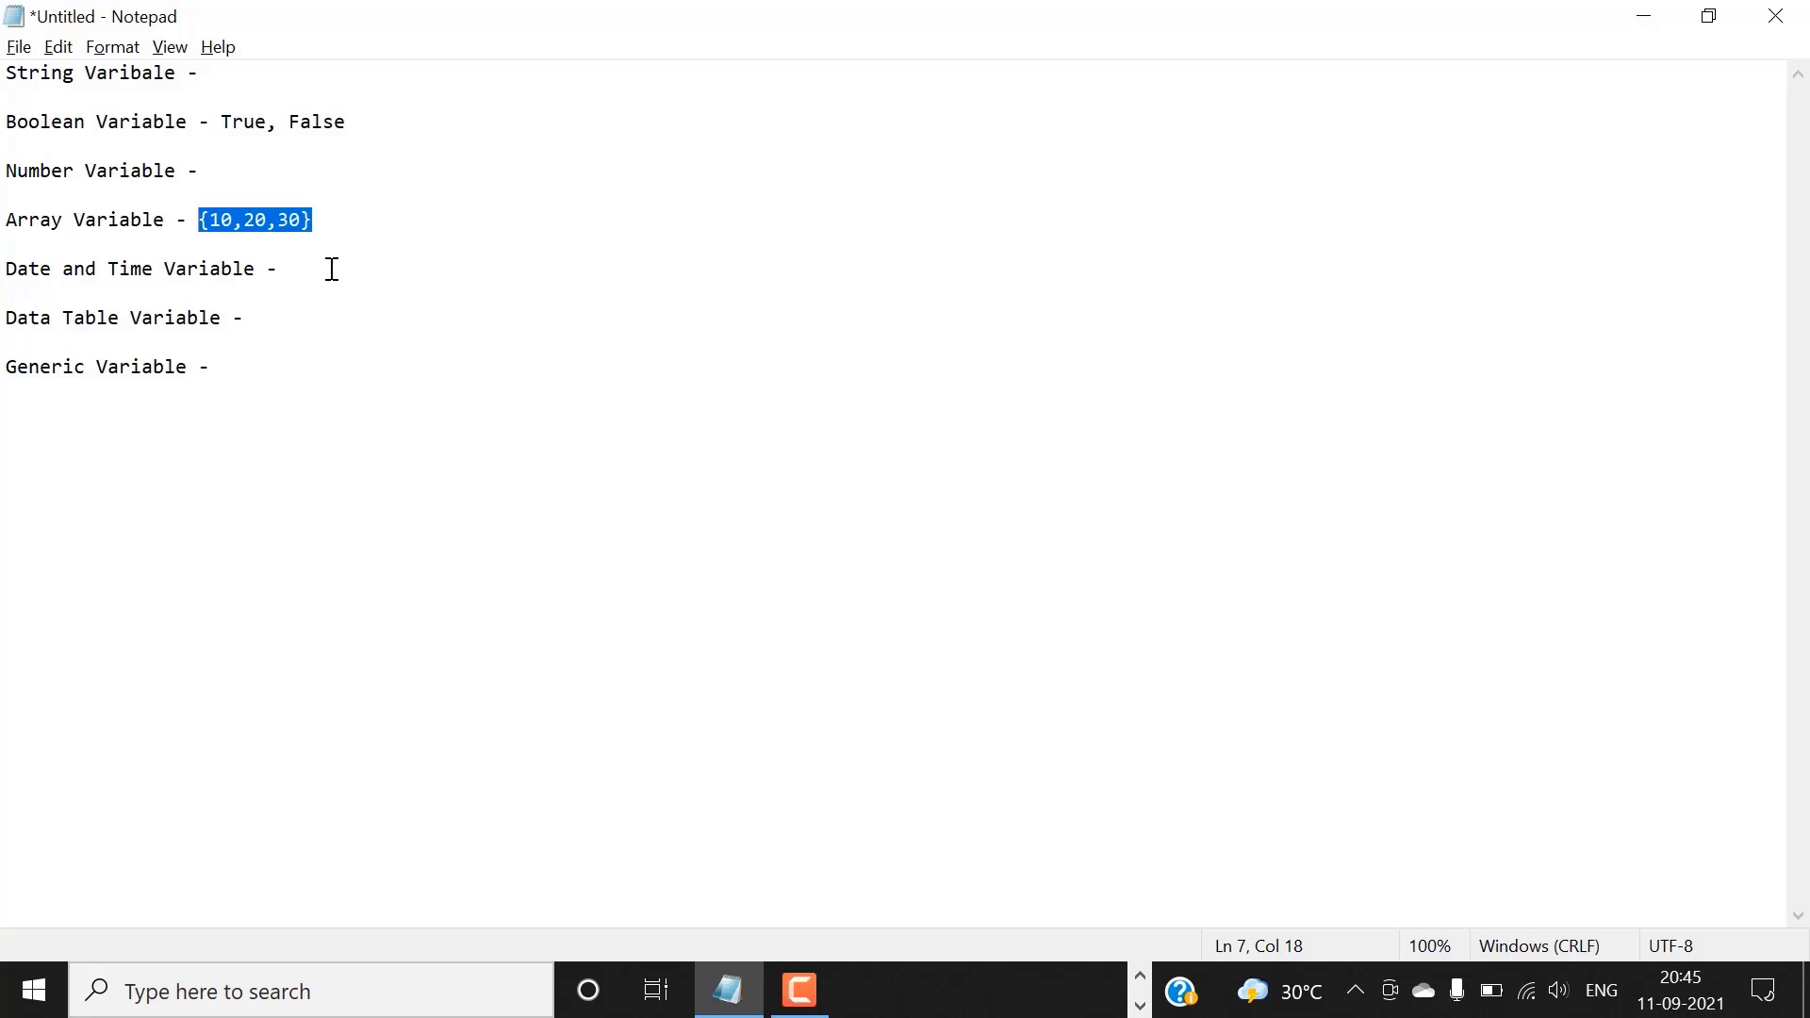
pyautogui.click(326, 269)
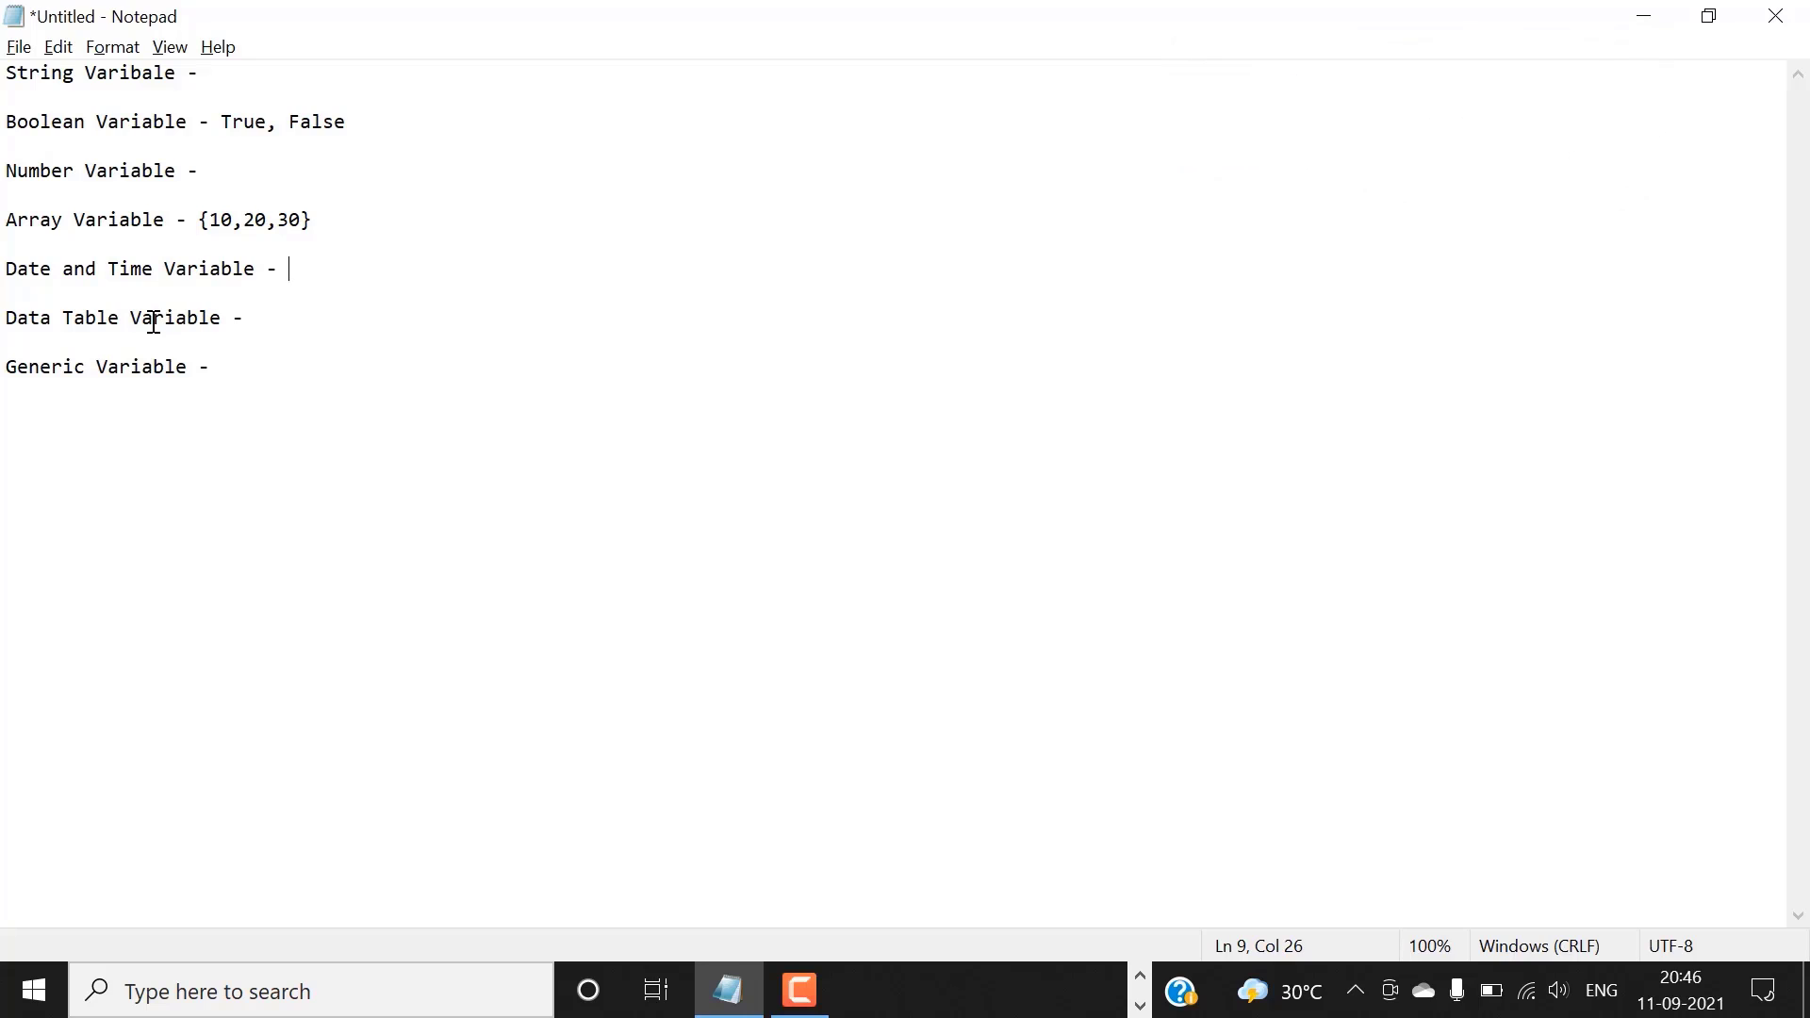
pyautogui.click(301, 311)
pyautogui.moveTo(300, 311); pyautogui.dragTo(8, 314)
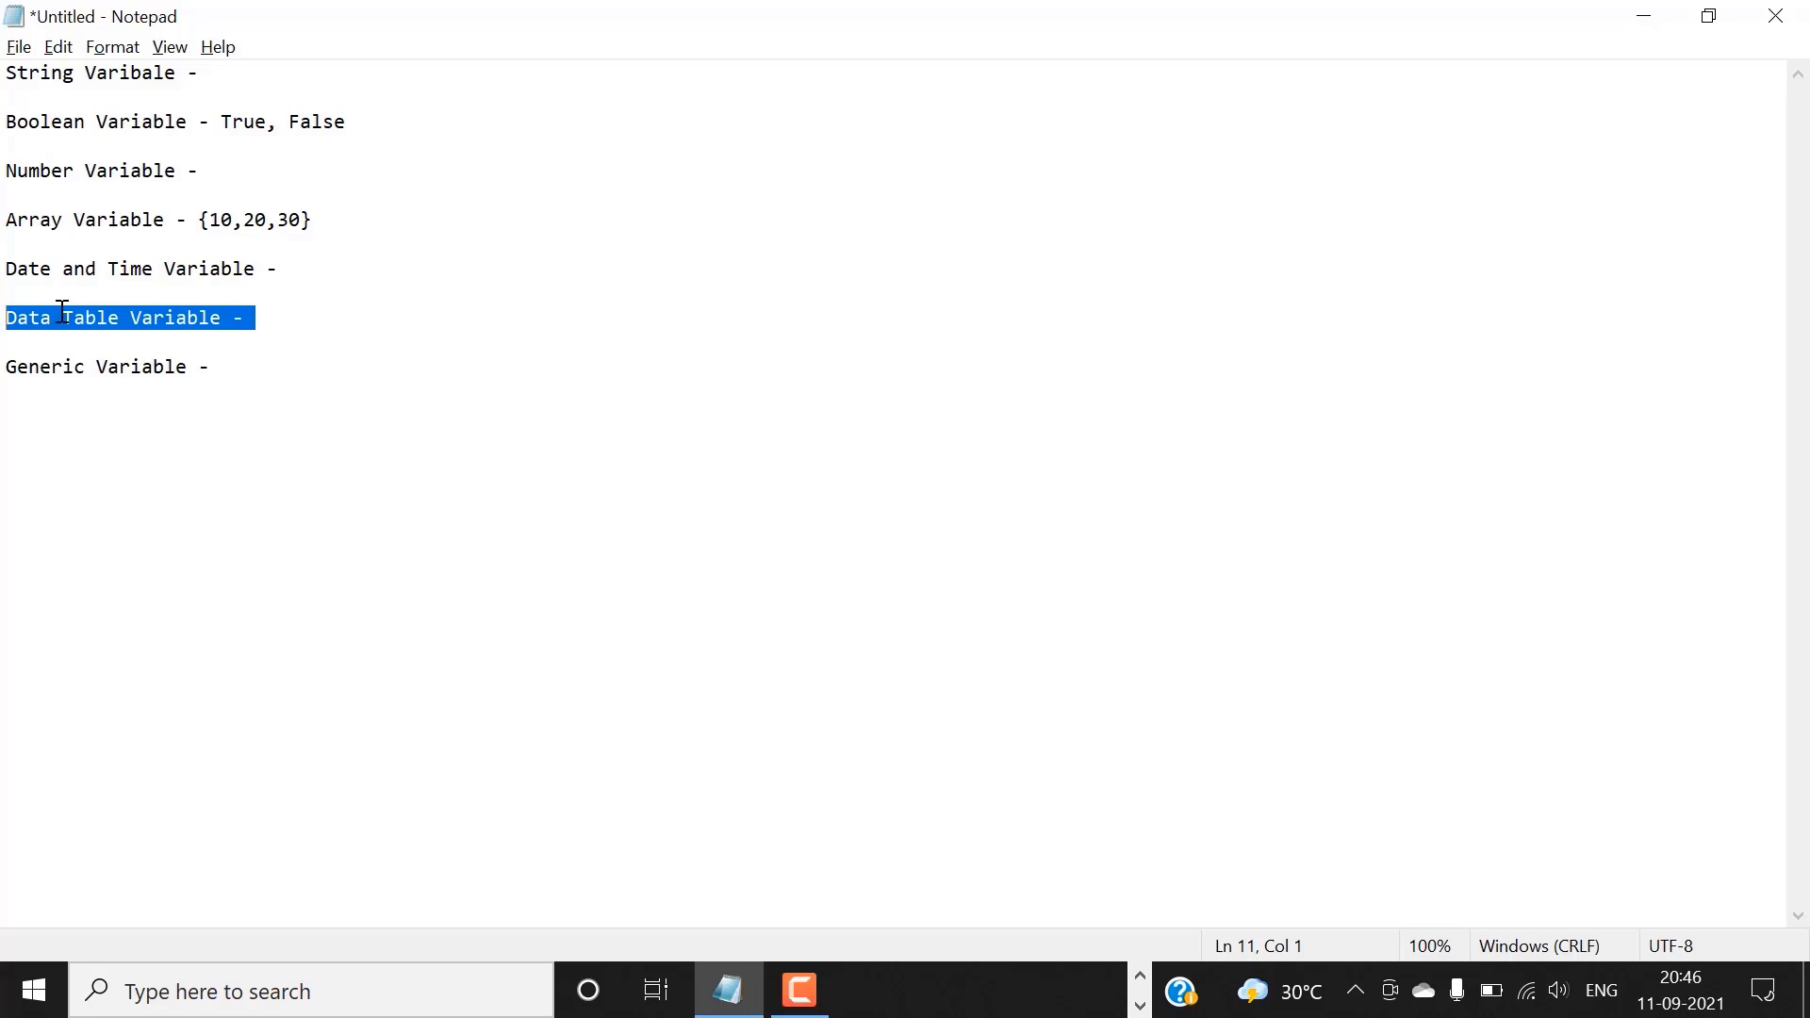
pyautogui.click(280, 313)
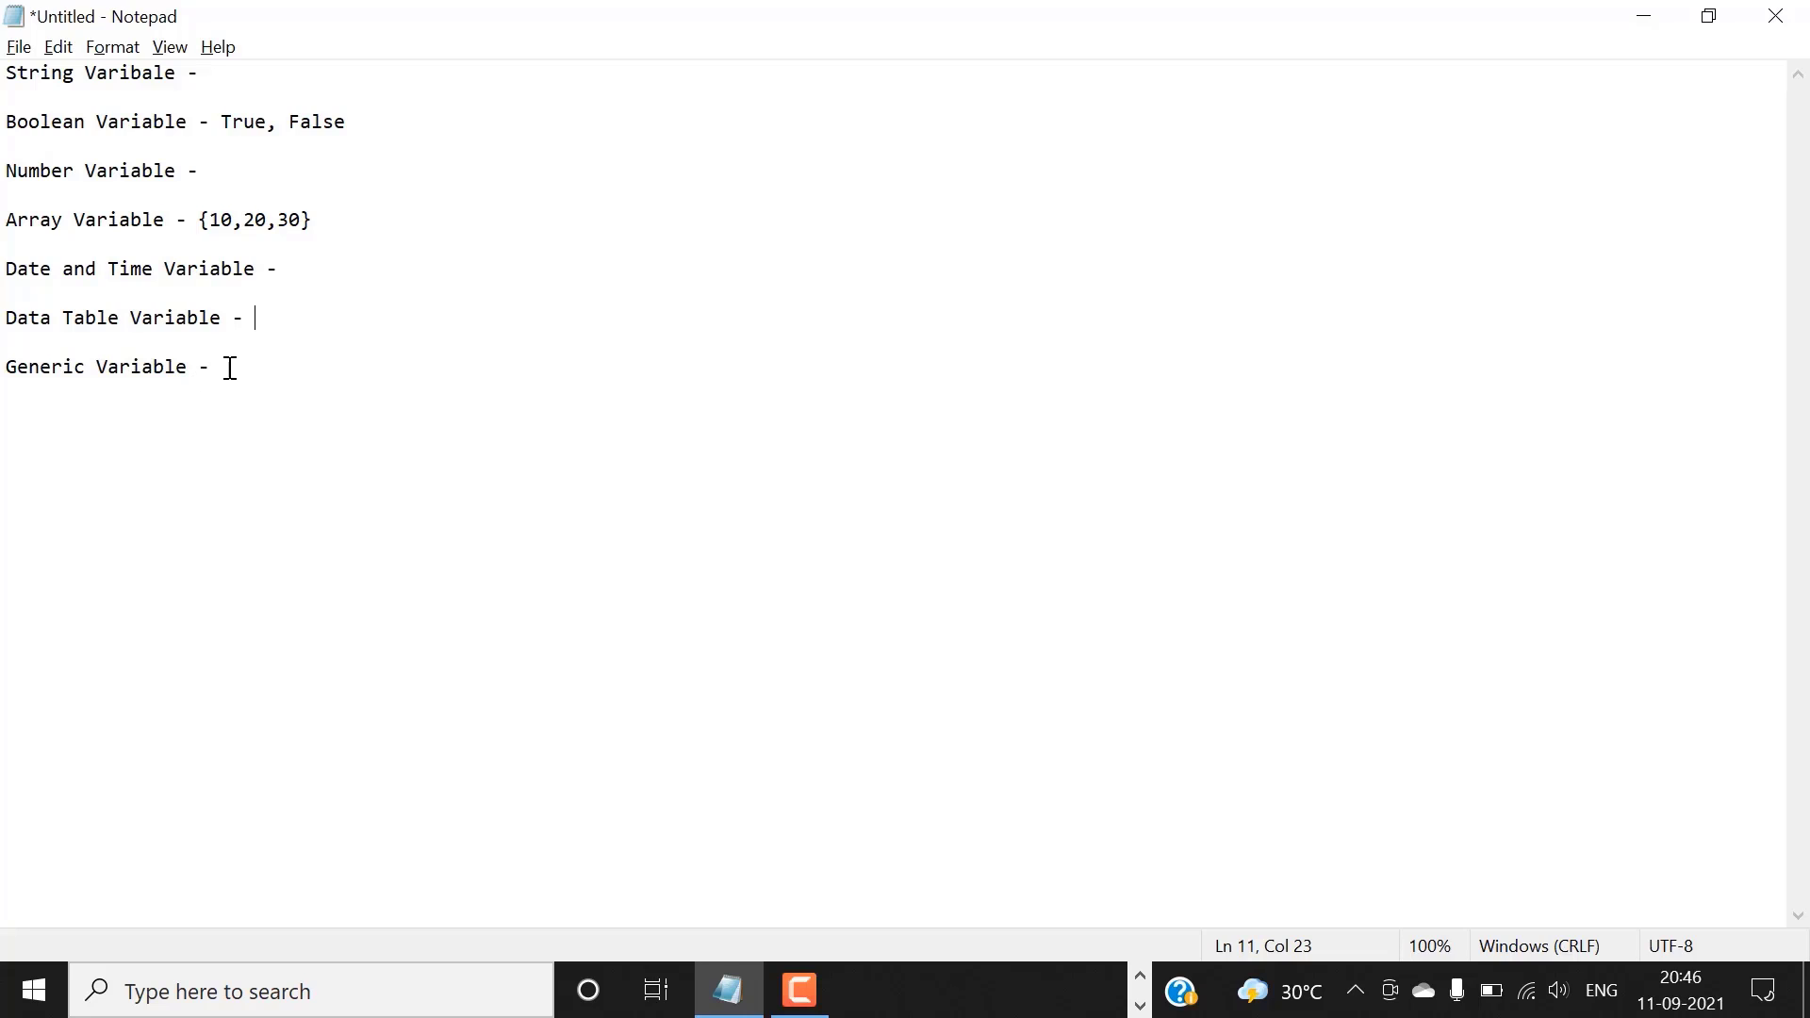
pyautogui.moveTo(231, 368); pyautogui.dragTo(5, 367)
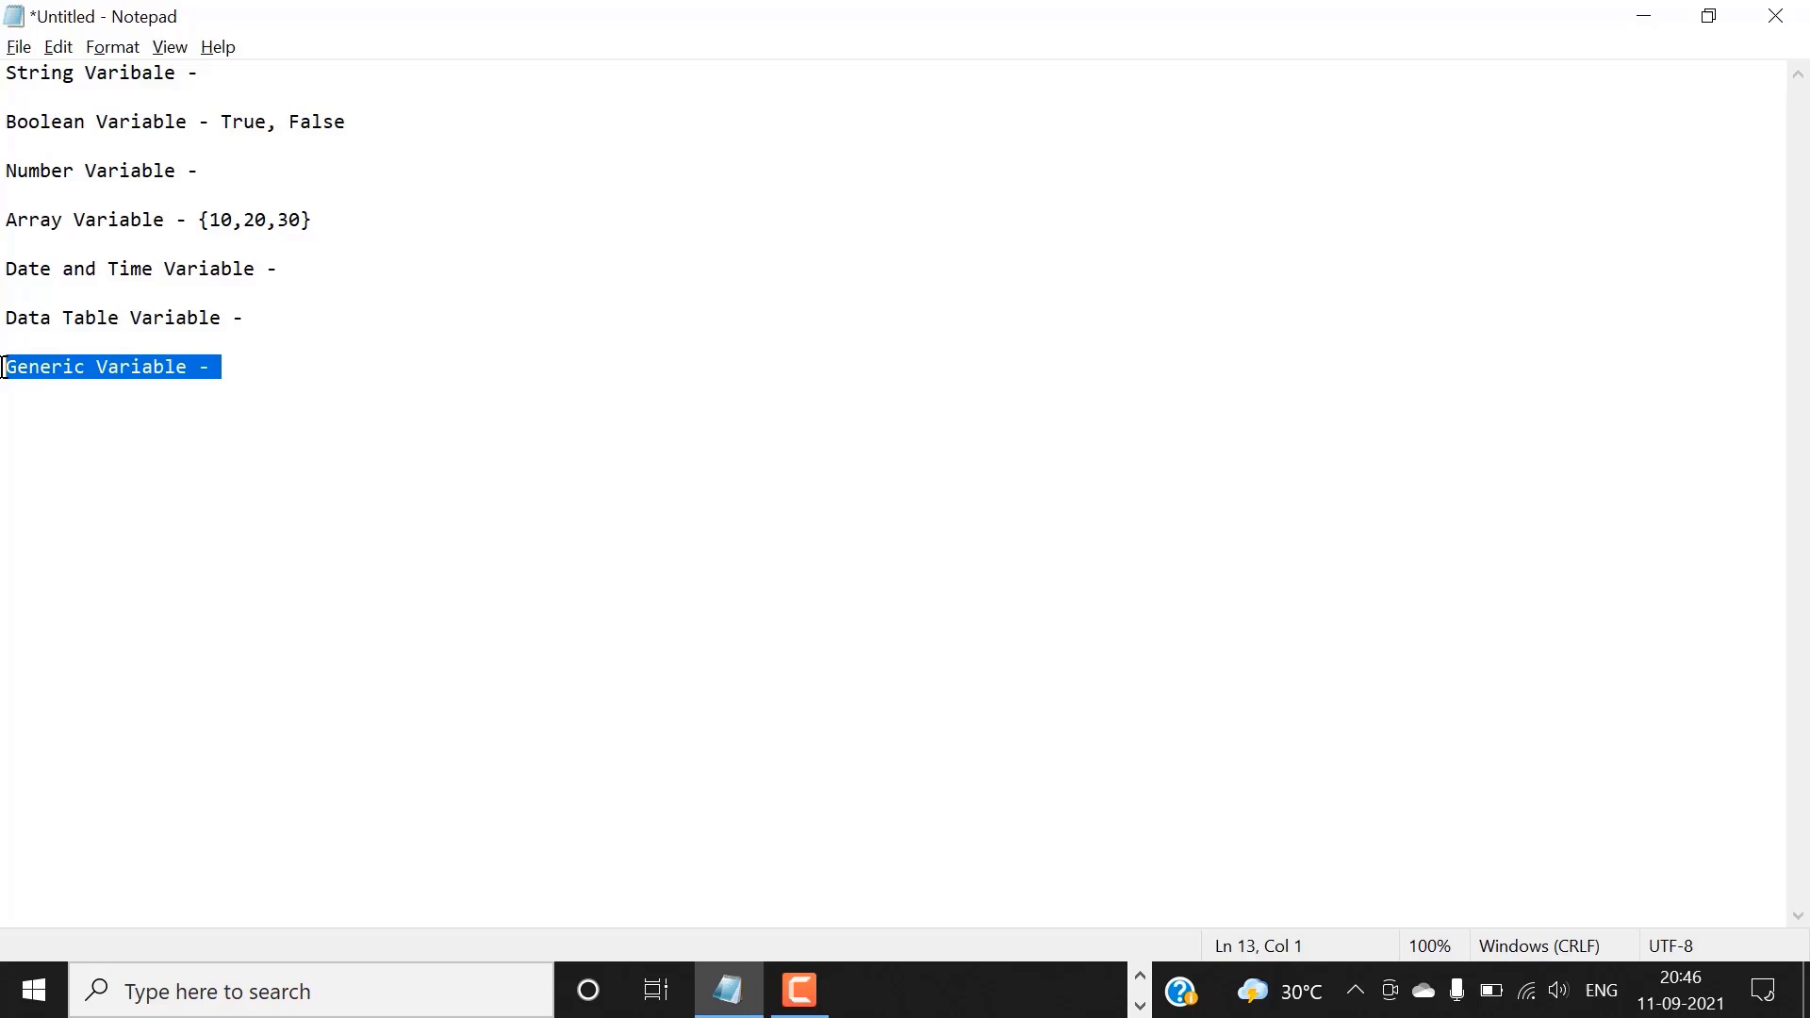